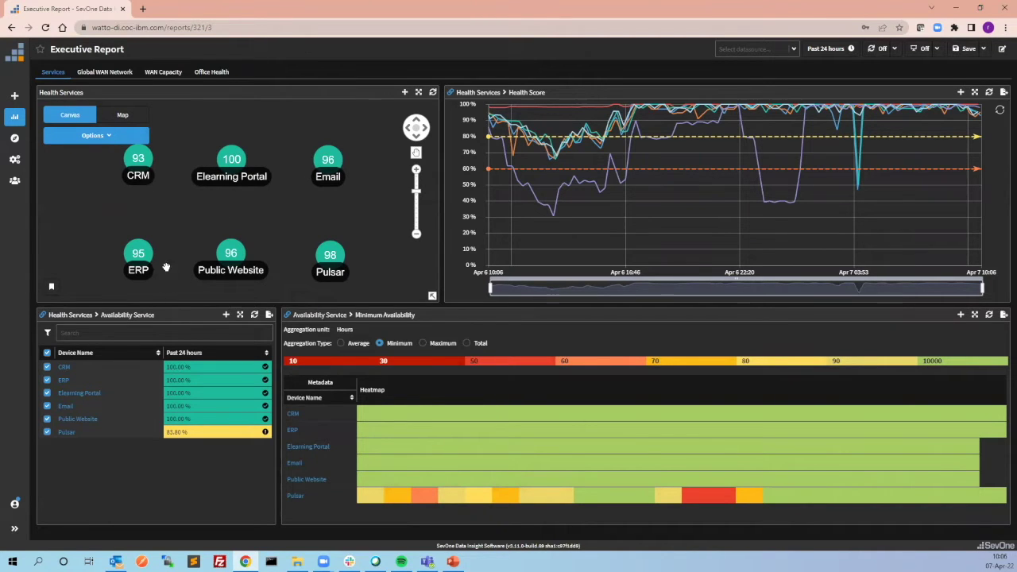
Step: Select the Pulsar node in Health Services, then bring up Pulsar's drill-down links in the Availability Service table
mouse_move(507, 126)
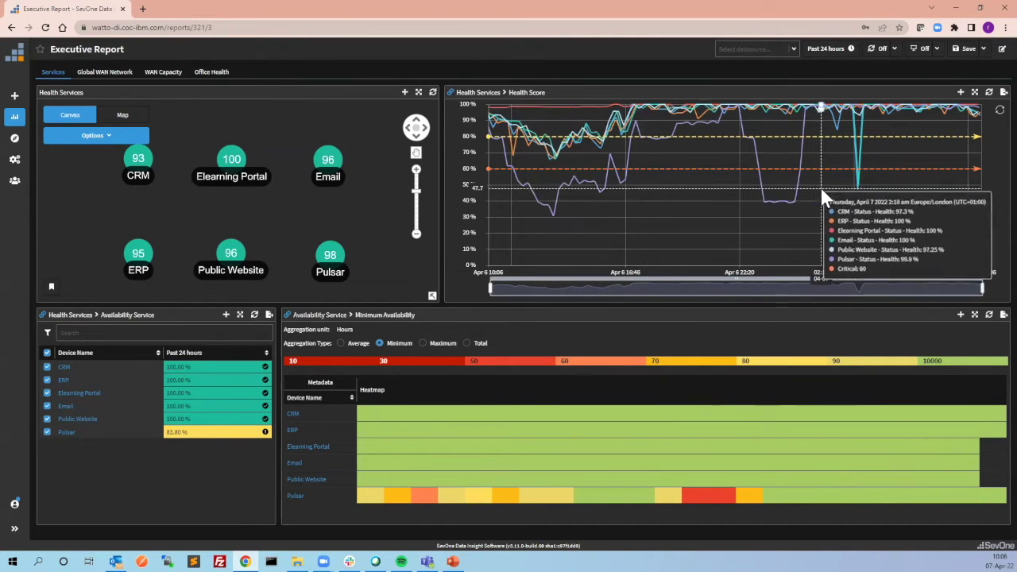
click(338, 263)
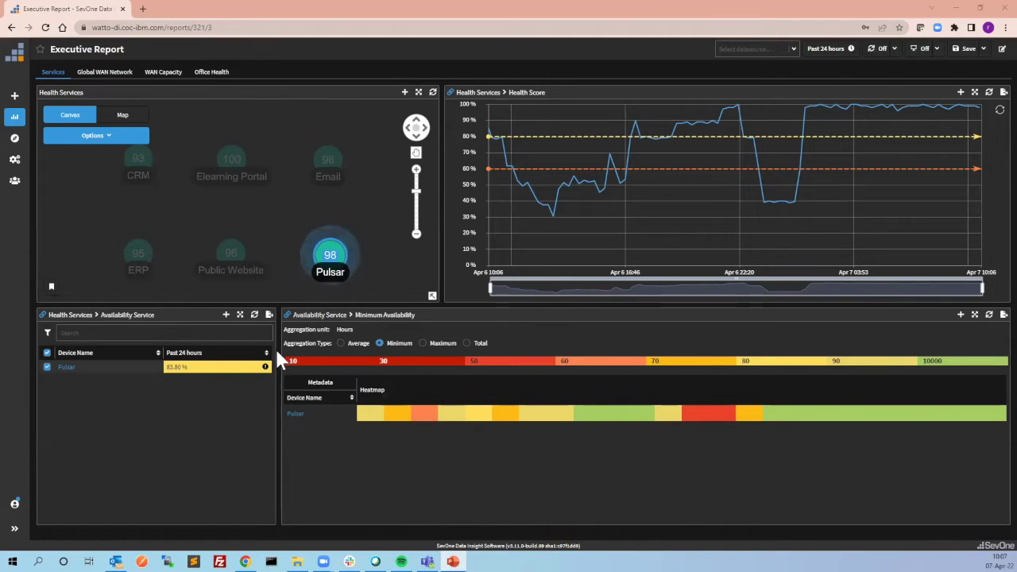
click(69, 369)
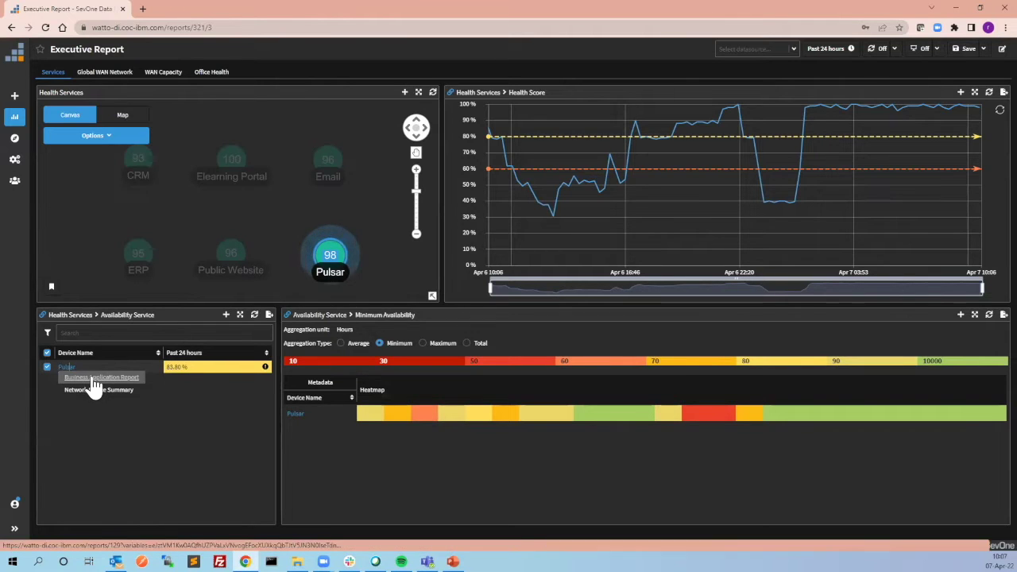
Step: Open Pulsar's Business Application Report and show its Availability dashboard with the server gauge
click(93, 379)
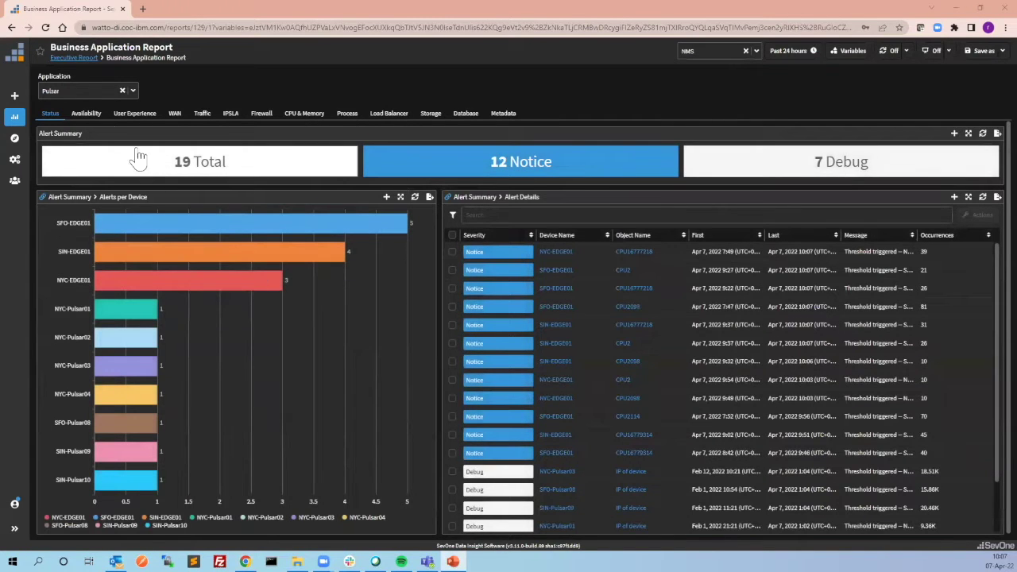
click(89, 113)
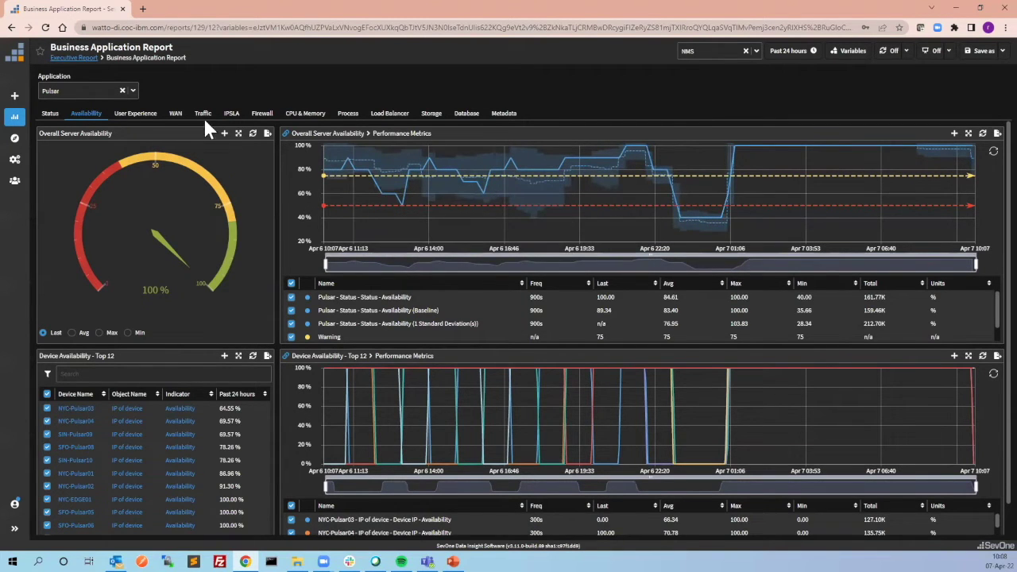
Step: Filter the WAN flow chart to the Pulsar port only, check IPSLA, then view Pulsar's Traffic dashboard
click(176, 116)
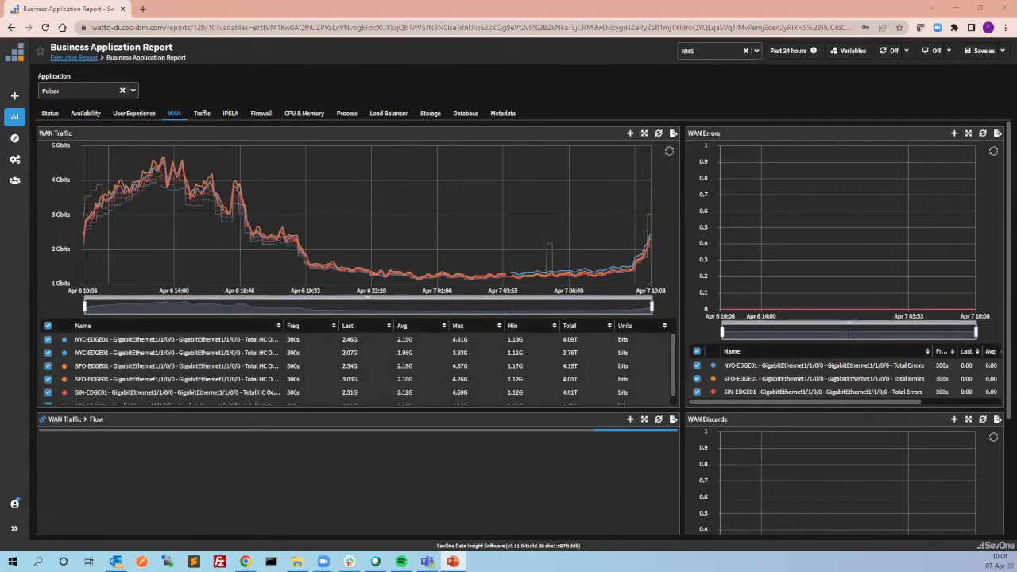
mouse_move(169, 193)
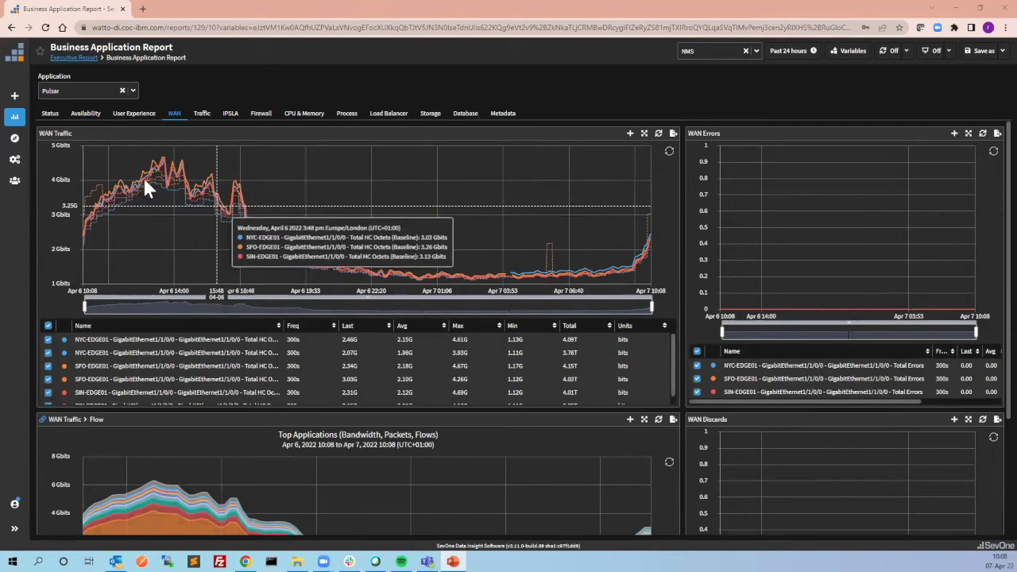
scroll(683, 209, down, 2)
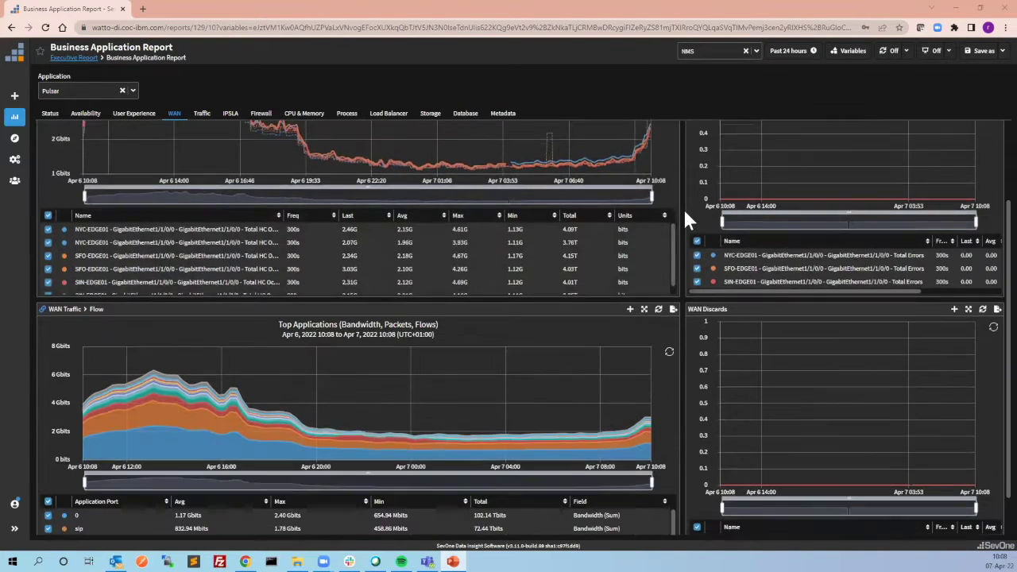
click(101, 507)
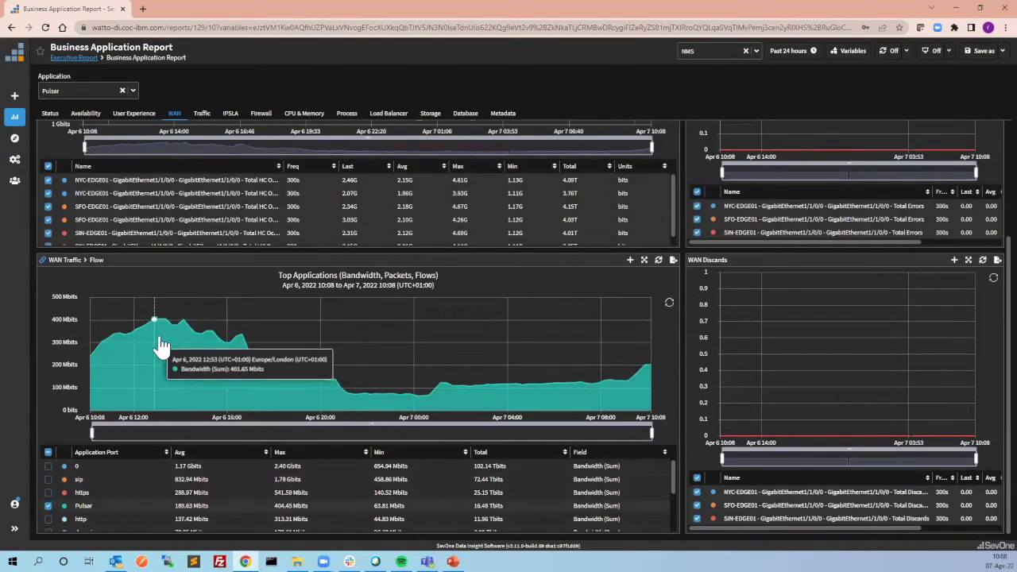
click(235, 113)
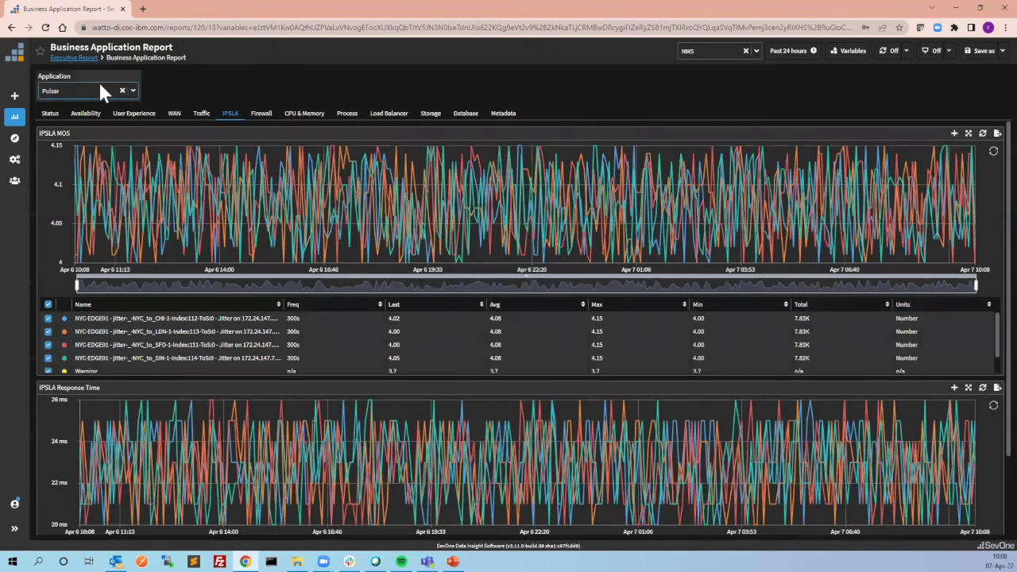
click(203, 113)
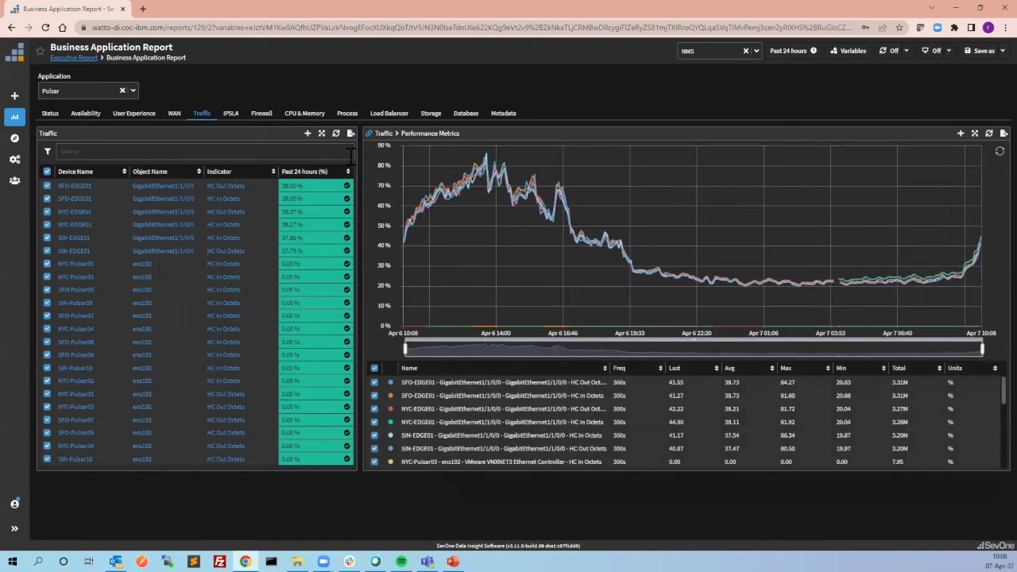
Step: Go back to the Executive Report and show the Global WAN Network map with office WAN gauges
click(86, 58)
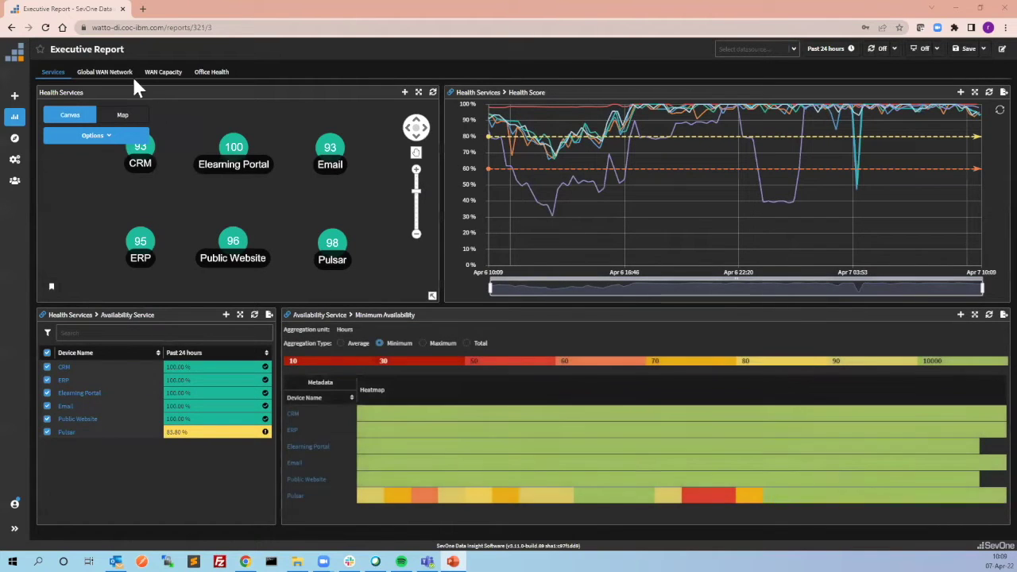
click(104, 72)
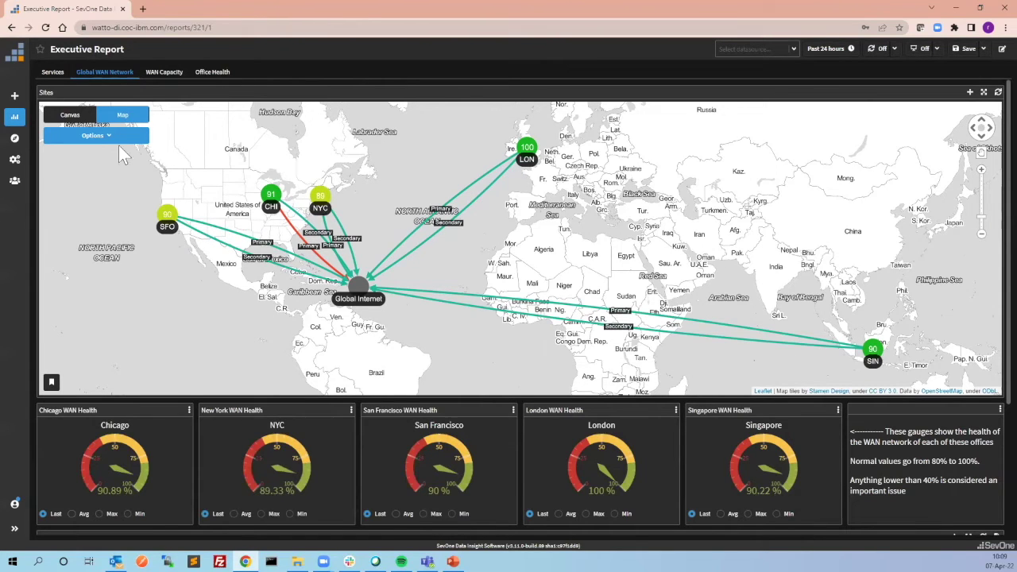
click(96, 136)
click(51, 251)
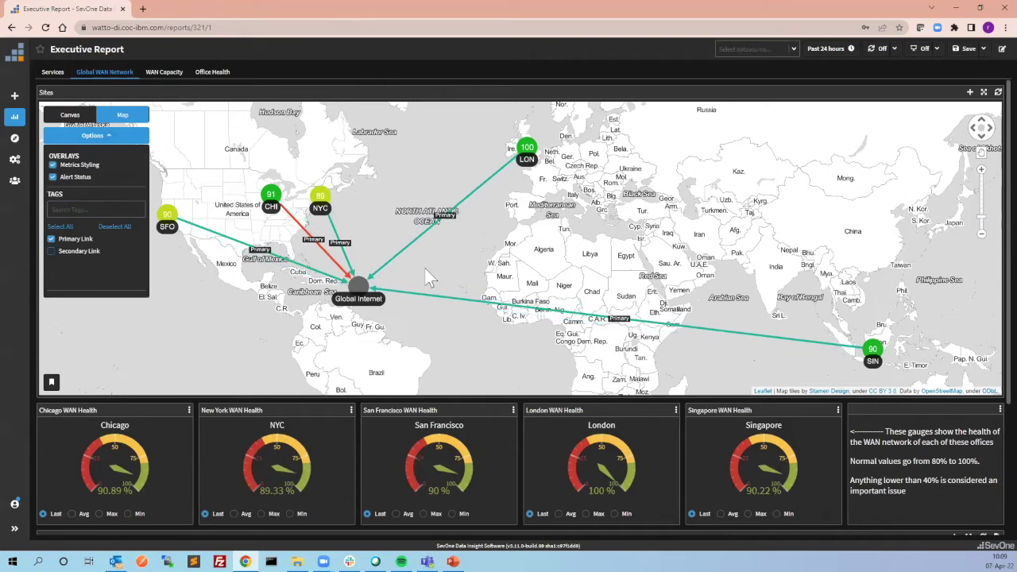
click(50, 251)
click(51, 239)
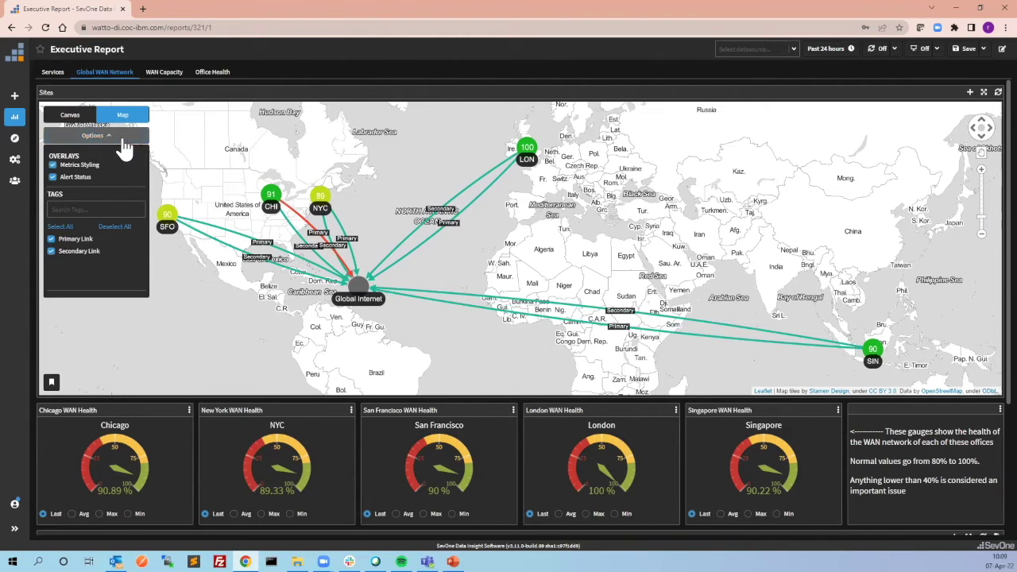
click(124, 136)
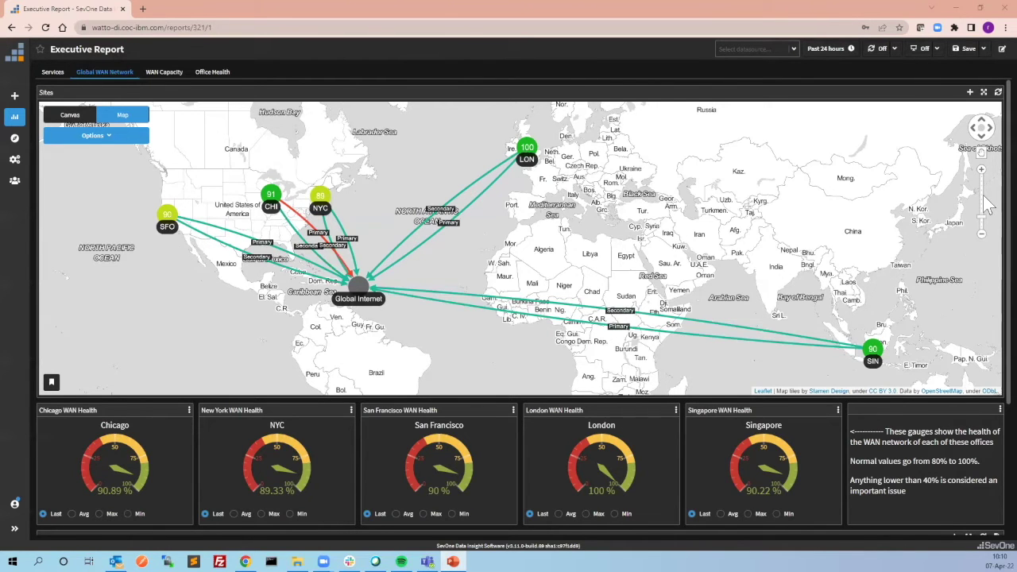
Step: Scroll down to the WAN Health heatmap of hourly minimums for CHI, LON, NYC, SFO and SIN
scroll(988, 205, down, 1)
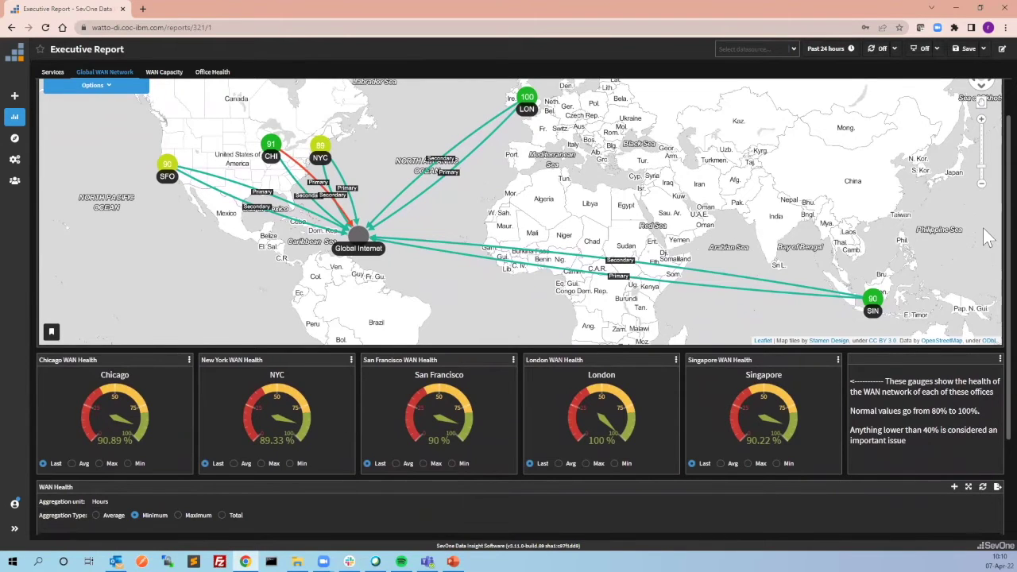
scroll(402, 316, down, 2)
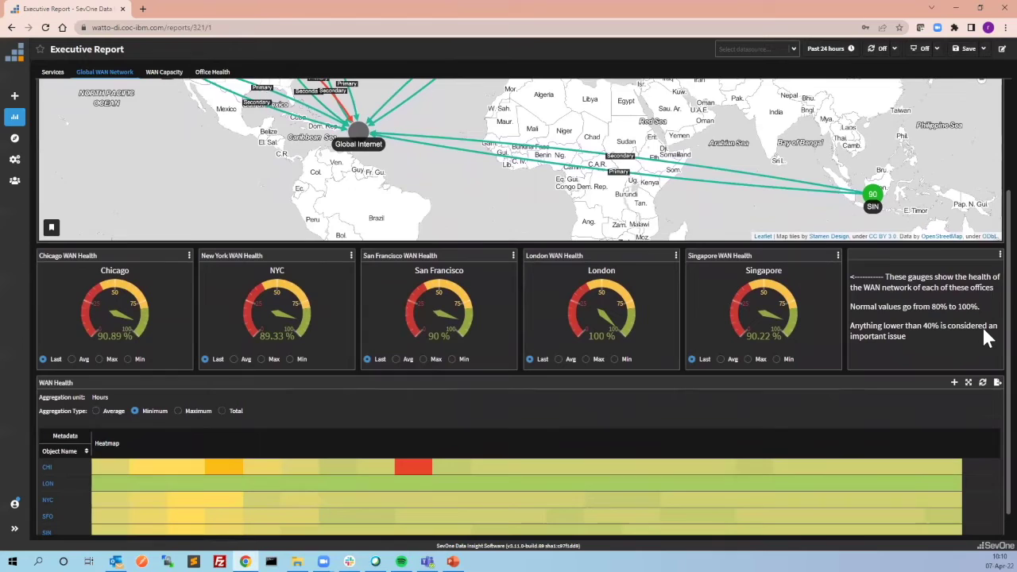
scroll(982, 326, down, 1)
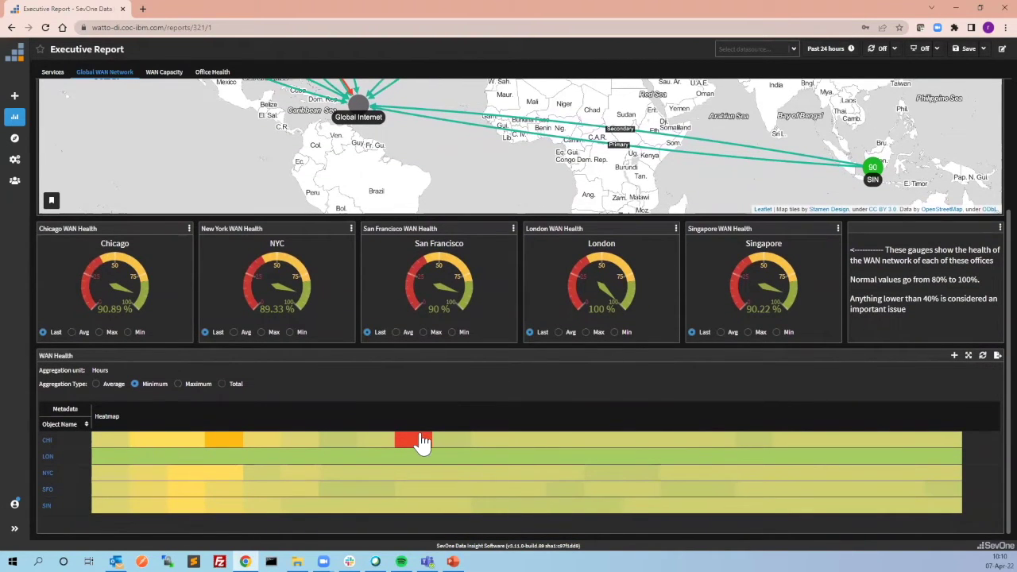
scroll(988, 265, up, 5)
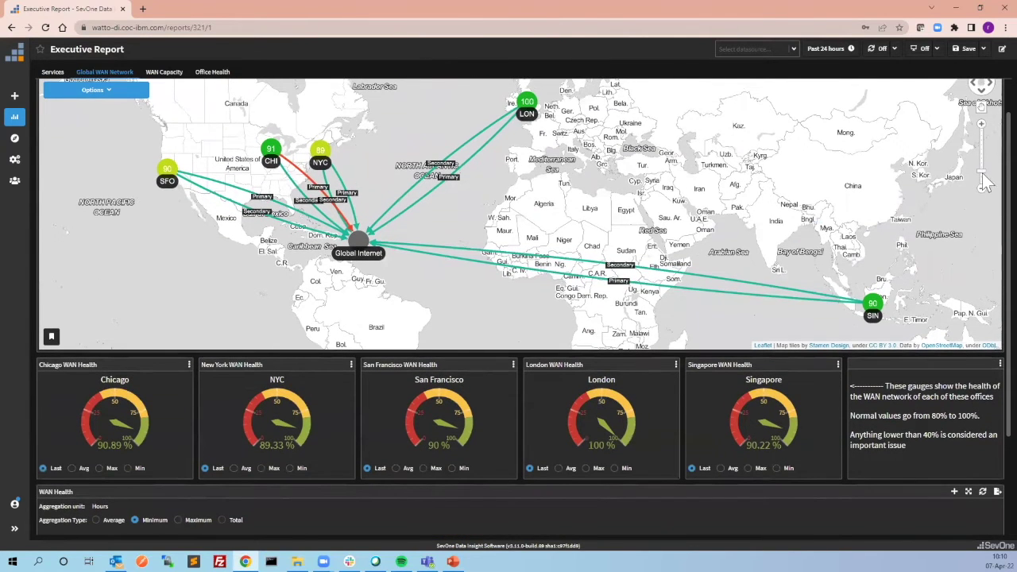
scroll(986, 238, down, 5)
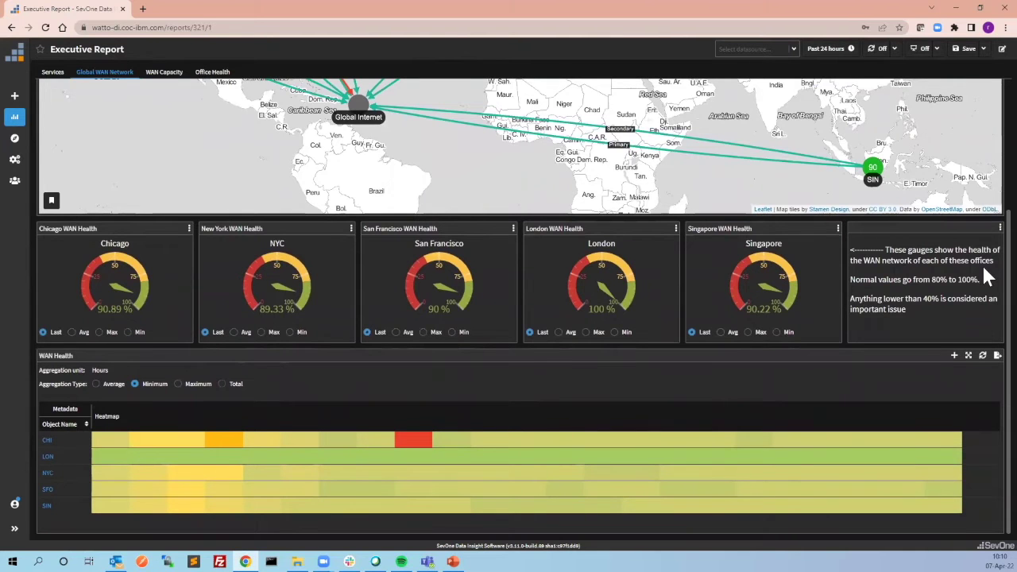
scroll(982, 263, up, 5)
scroll(983, 138, up, 1)
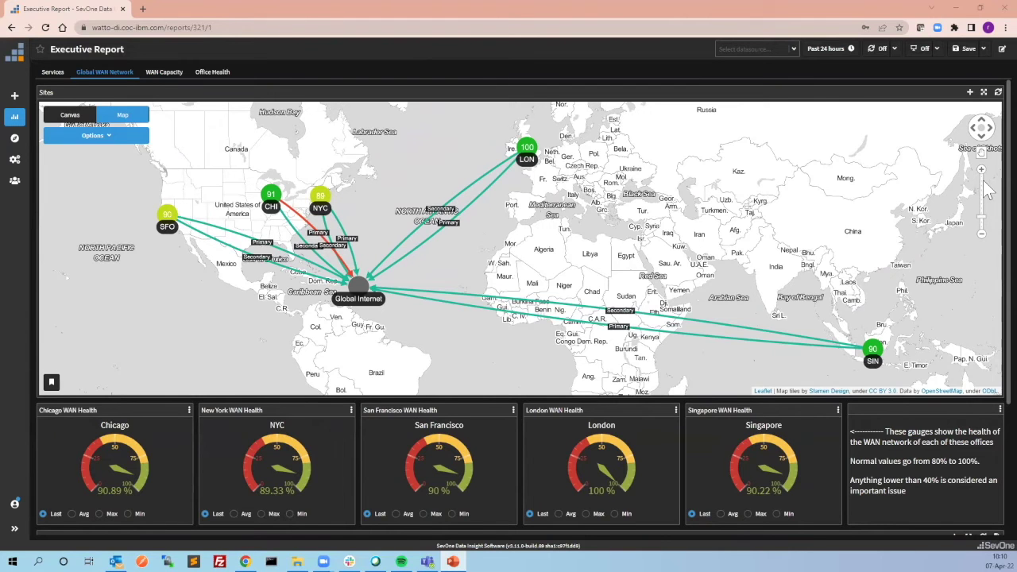
scroll(986, 191, down, 1)
scroll(986, 208, down, 5)
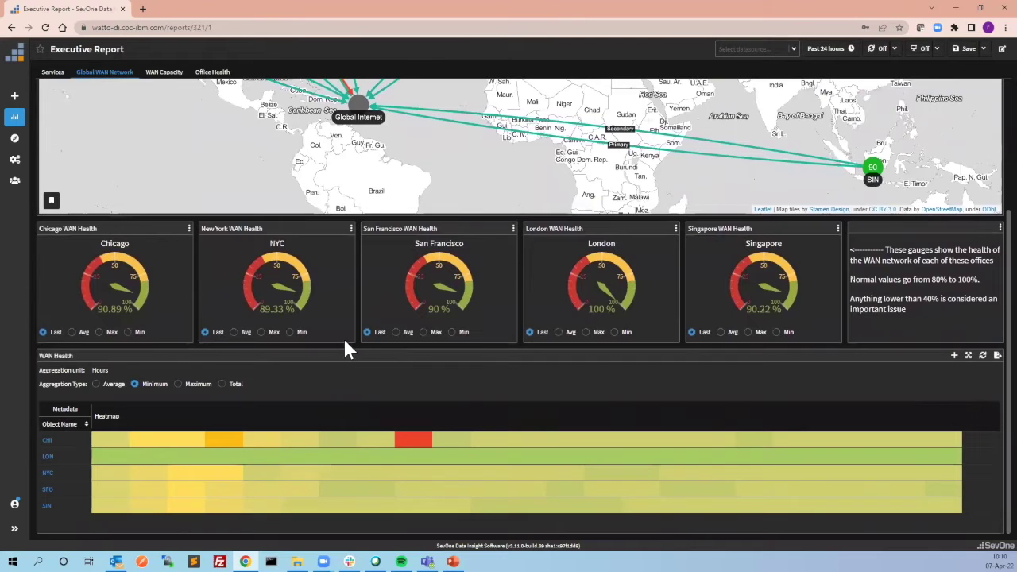
click(47, 443)
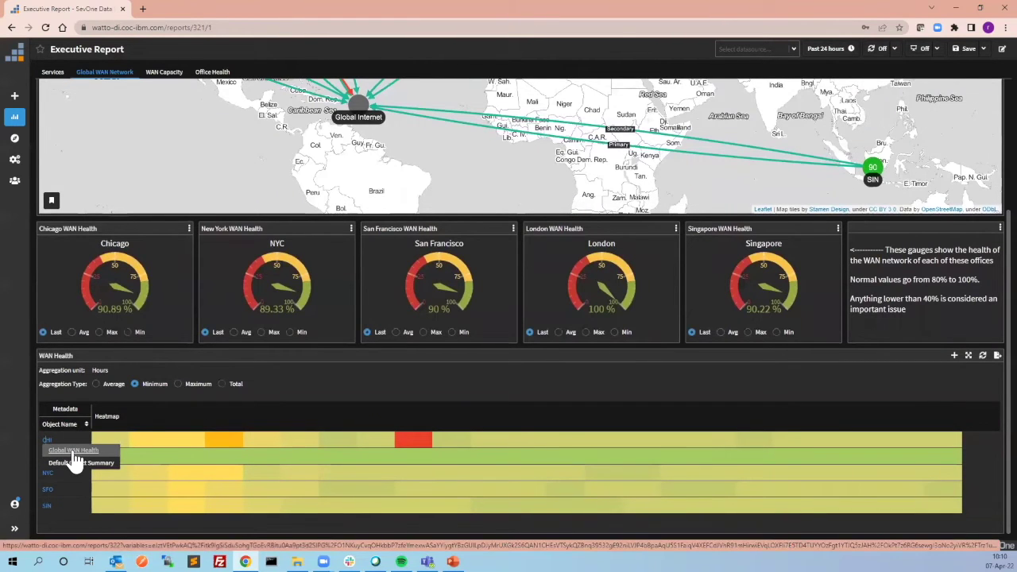
click(73, 451)
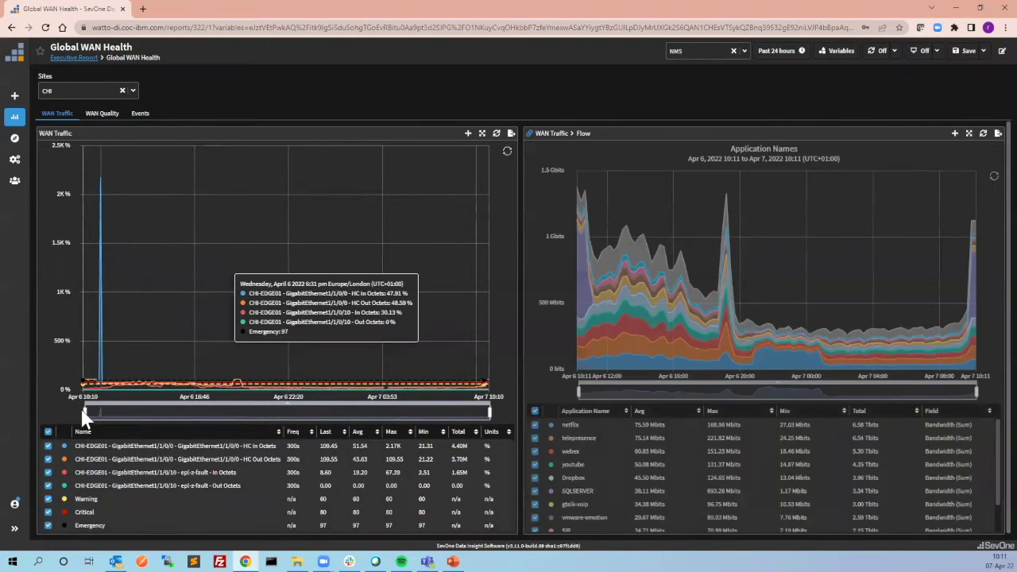
drag(95, 409, 131, 411)
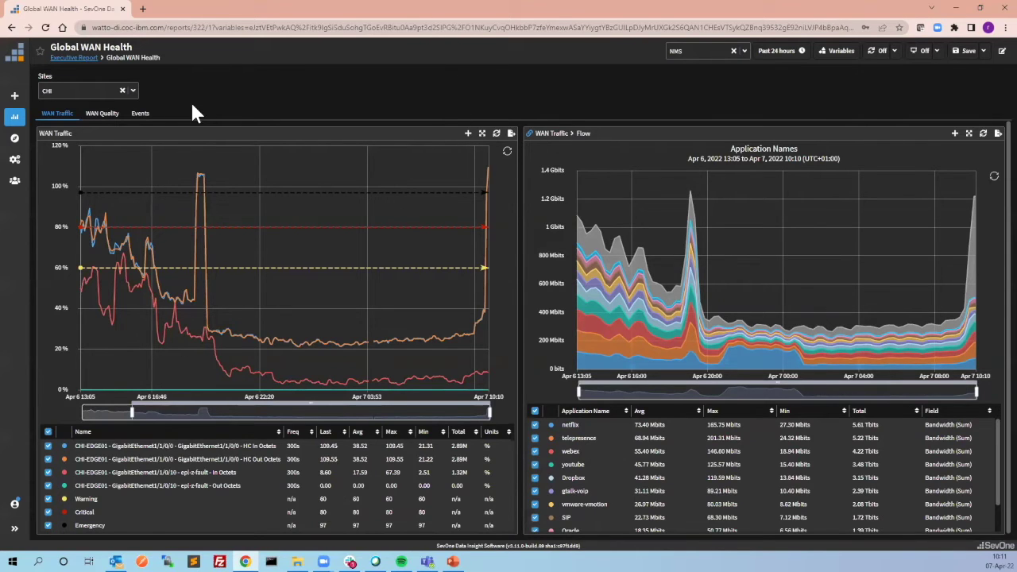
click(102, 117)
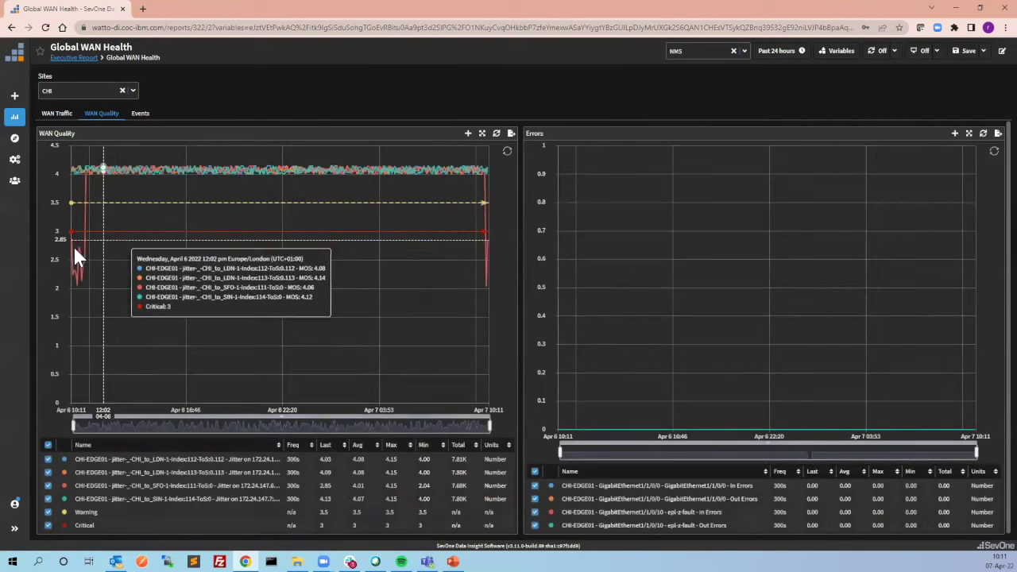
mouse_move(82, 256)
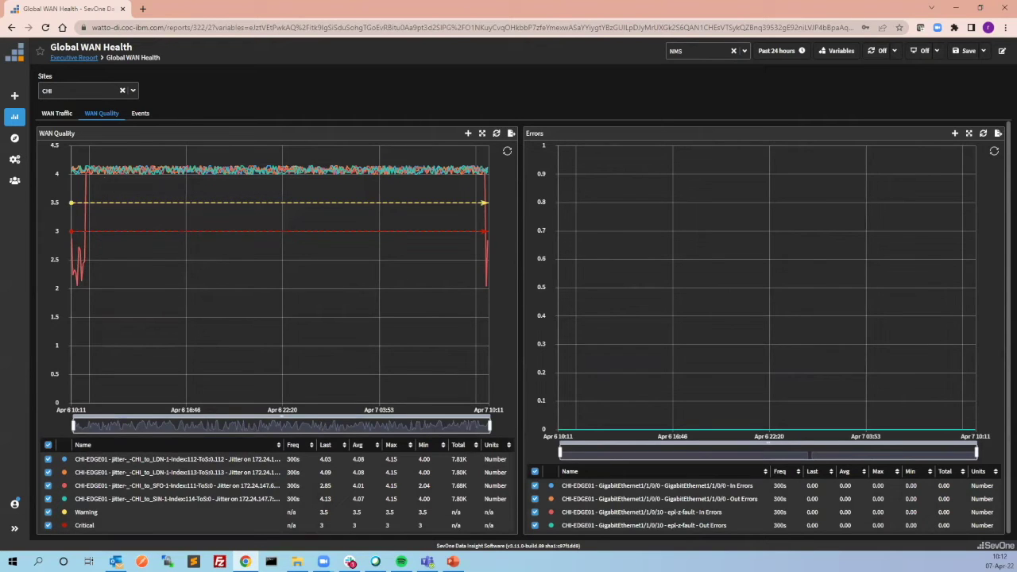
key(alt+Tab)
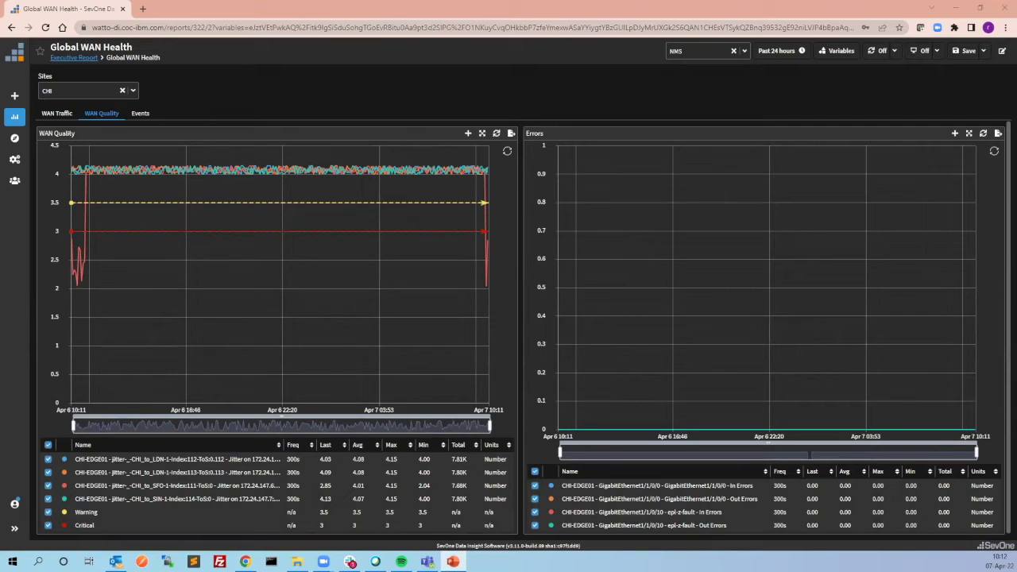
Step: Show CHI's Events view listing its 5 alerts: 2 Critical, 1 Error, 2 Warning
click(138, 113)
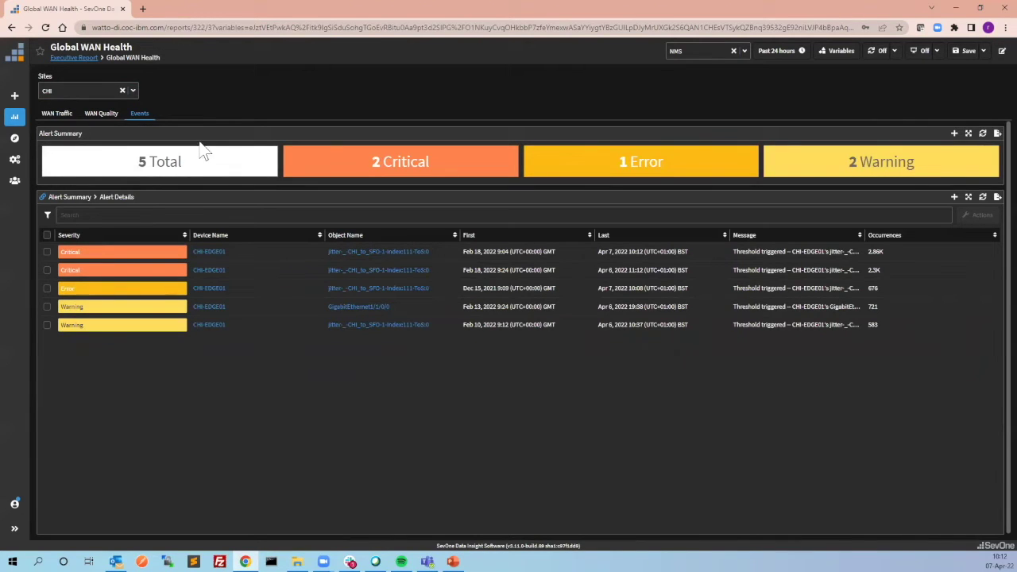
Step: Return to the Executive Report's WAN Capacity charts and set the time range to Past 8 hours
click(86, 62)
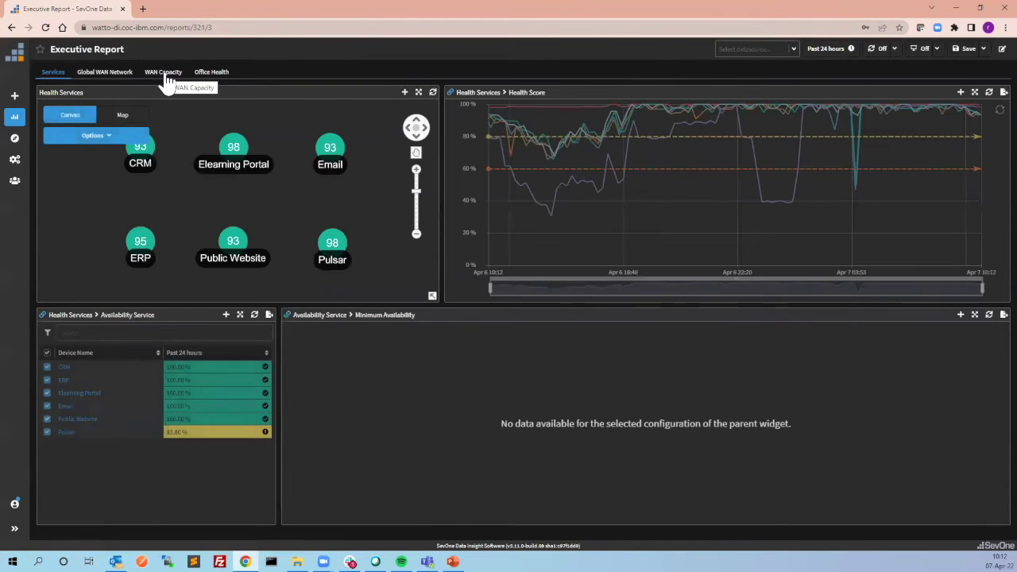
click(164, 75)
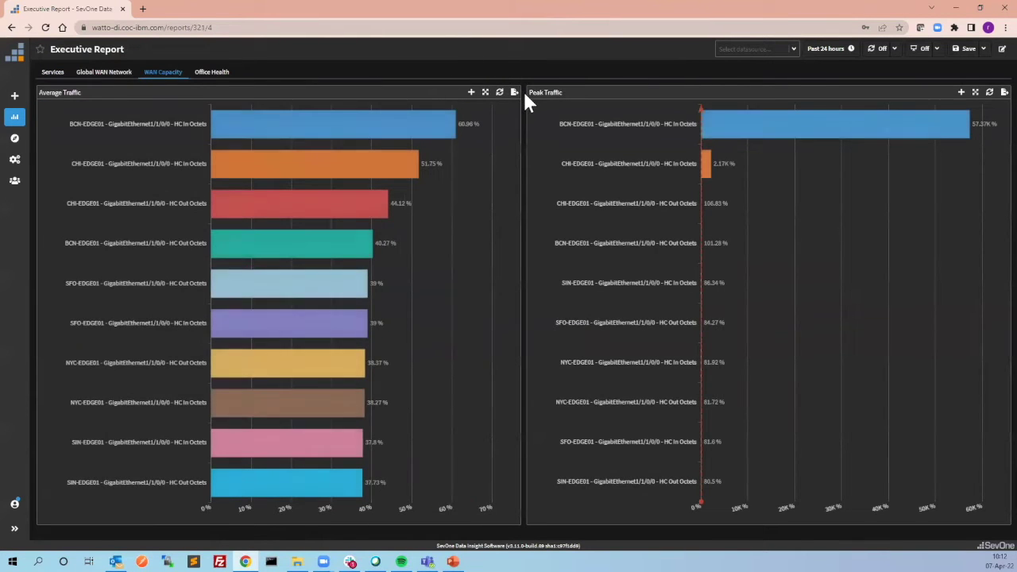
click(821, 67)
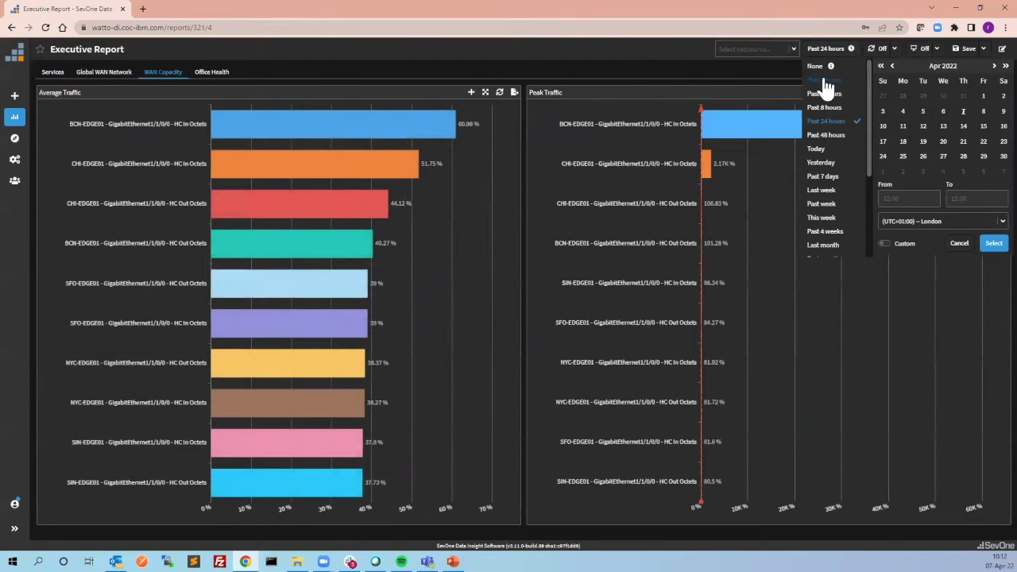
click(834, 114)
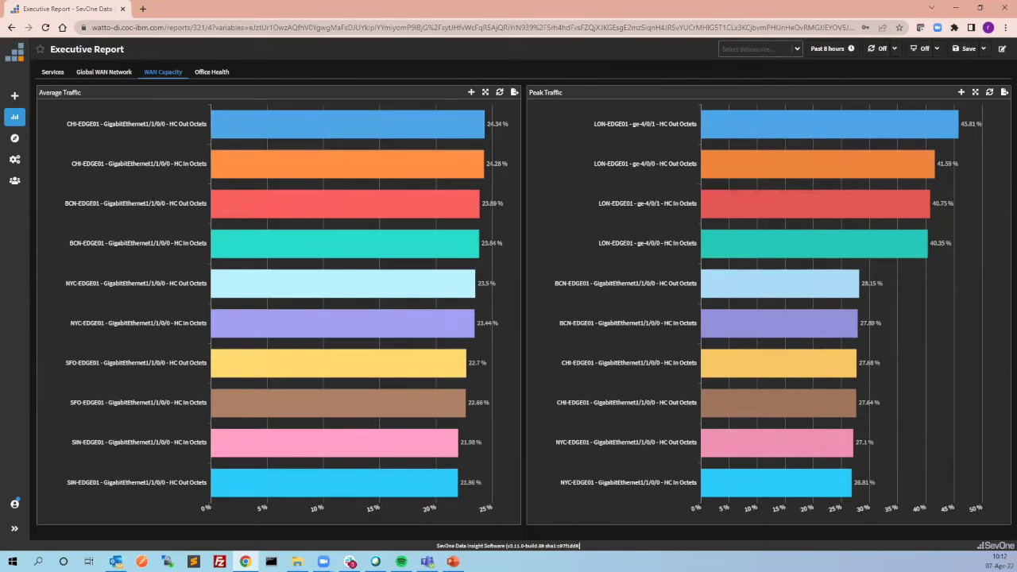
key(alt+Tab)
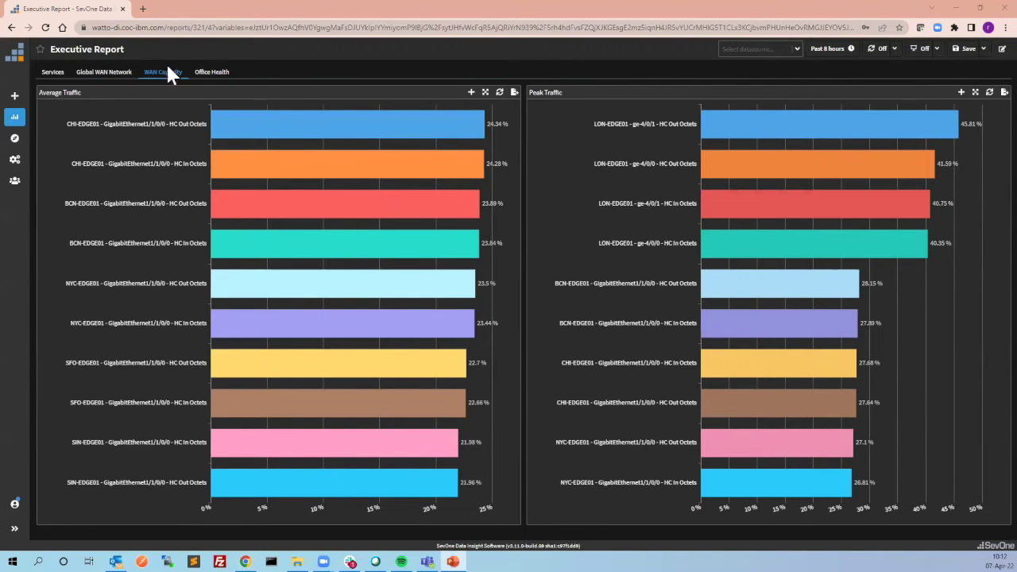
Step: Open Office Health and review the alerts-per-site map, severity donut and bar charts
click(212, 71)
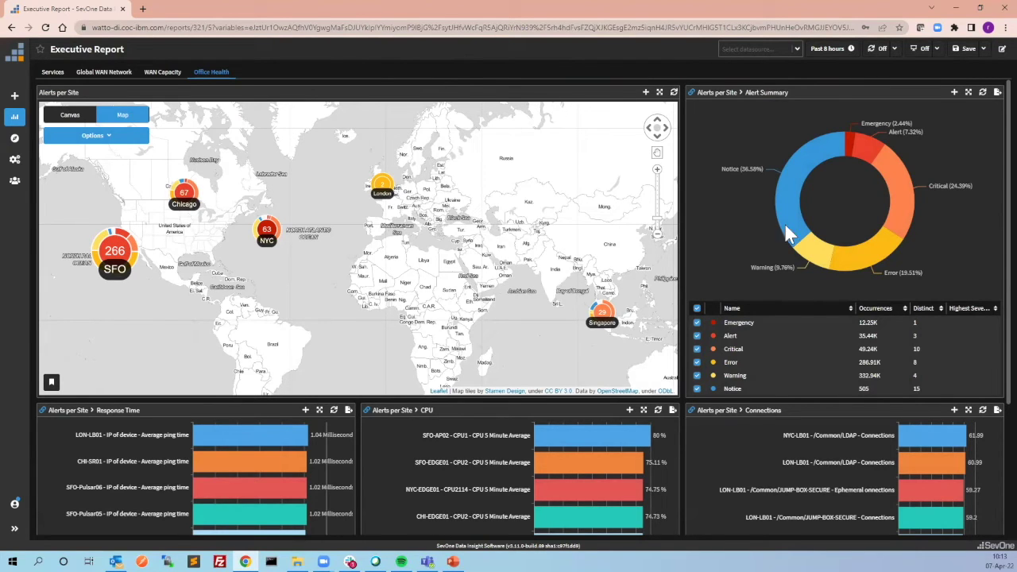
mouse_move(839, 120)
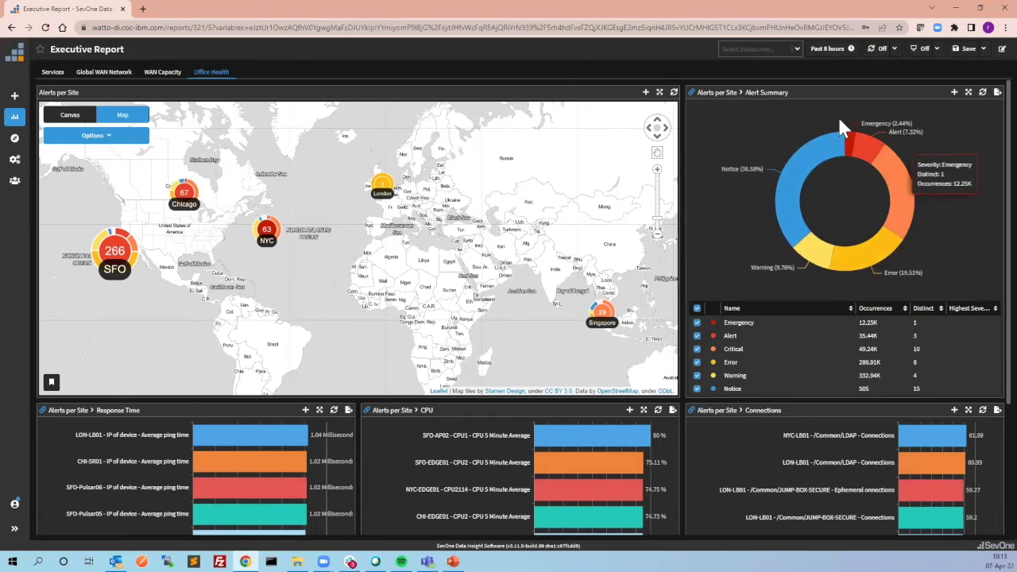
mouse_move(938, 237)
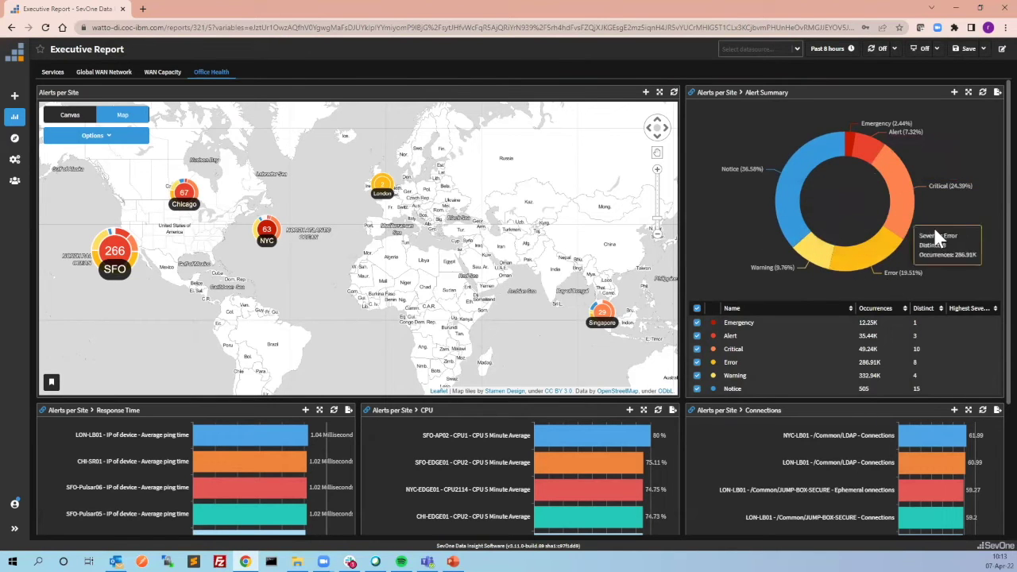
scroll(486, 278, down, 2)
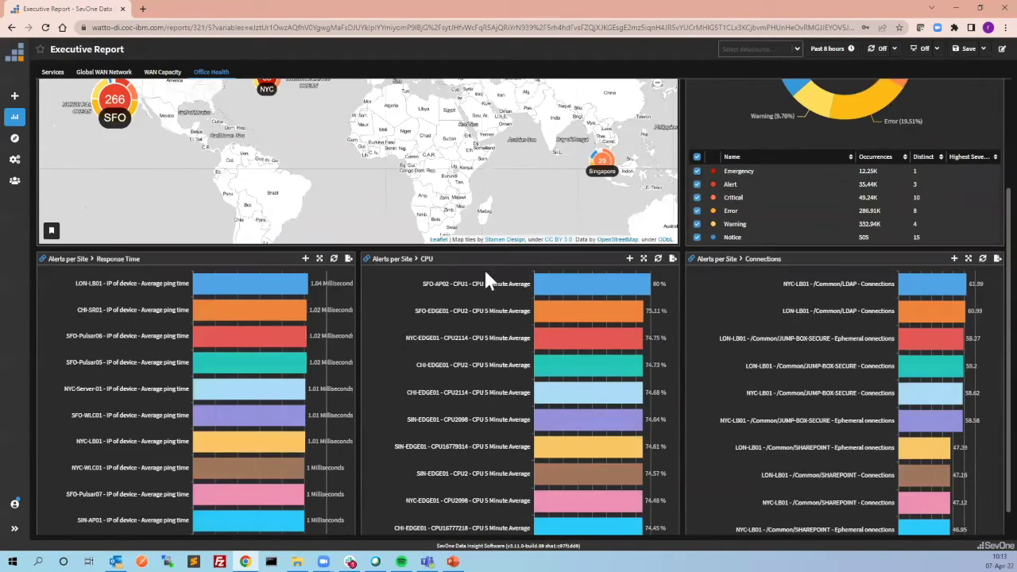
scroll(343, 282, down, 1)
mouse_move(623, 298)
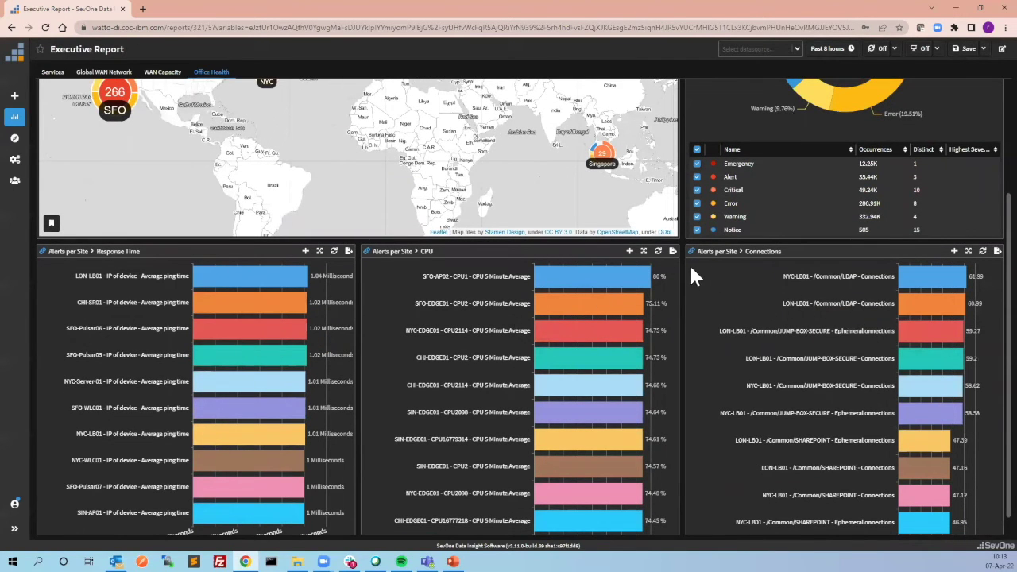
scroll(684, 269, up, 2)
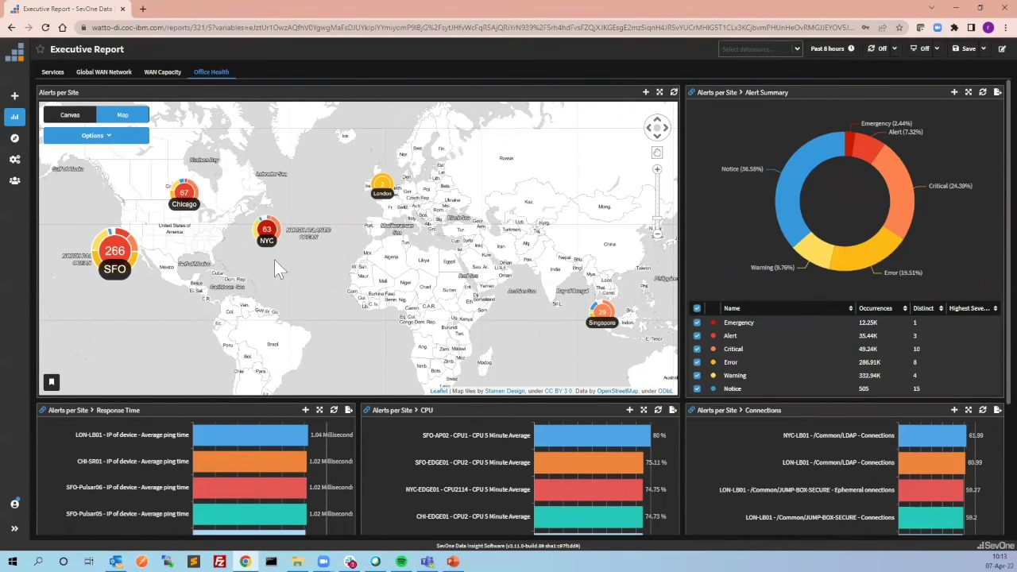
Step: Filter Office Health to NYC via the Alerts per Site map, reviewing Response Time, CPU and Connections charts
click(267, 233)
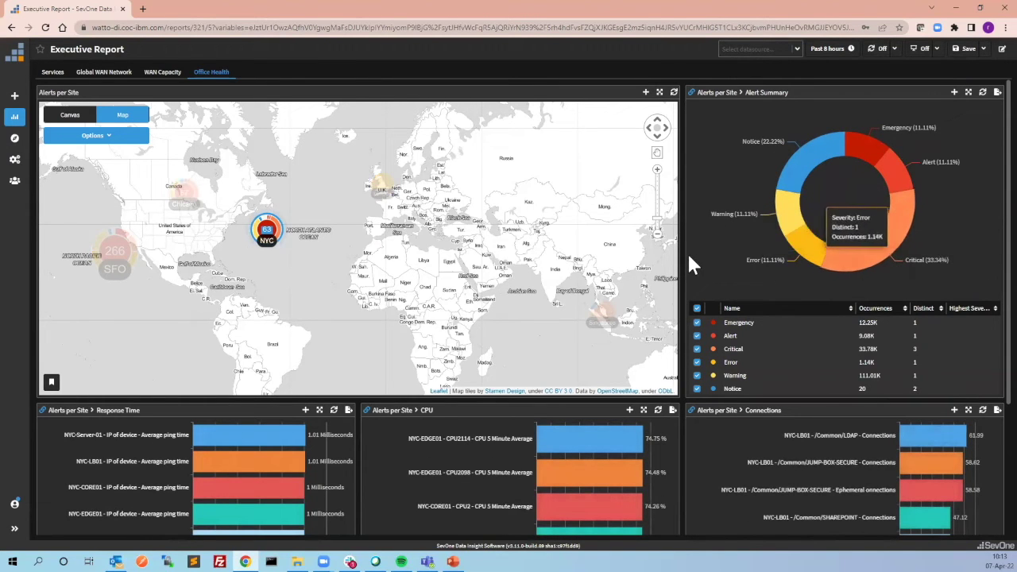
scroll(681, 251, down, 3)
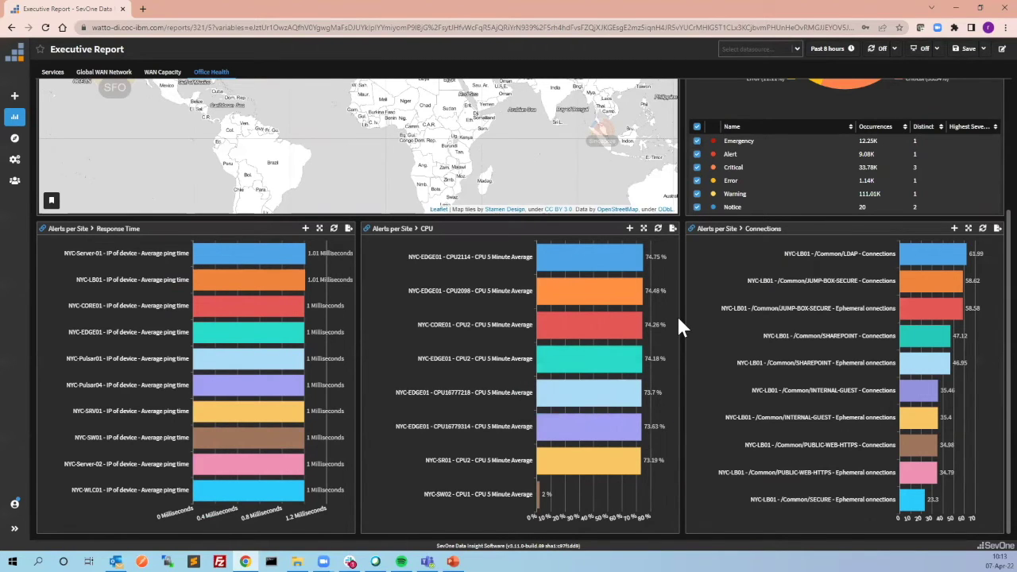
scroll(681, 325, up, 3)
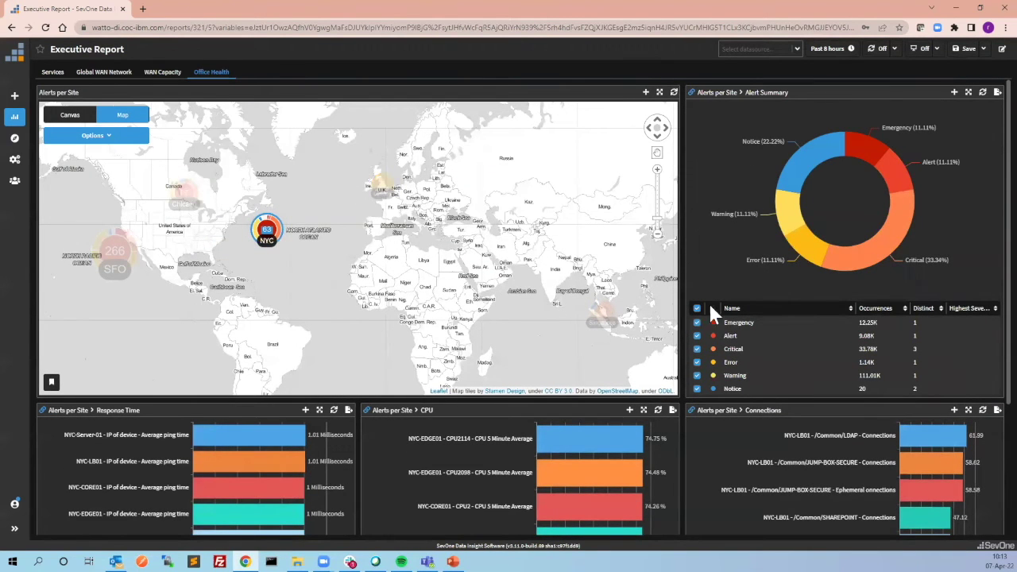
Step: Drill the Alert Summary into NYC's Alert Details and expand an alert row to read its message
click(954, 92)
click(975, 105)
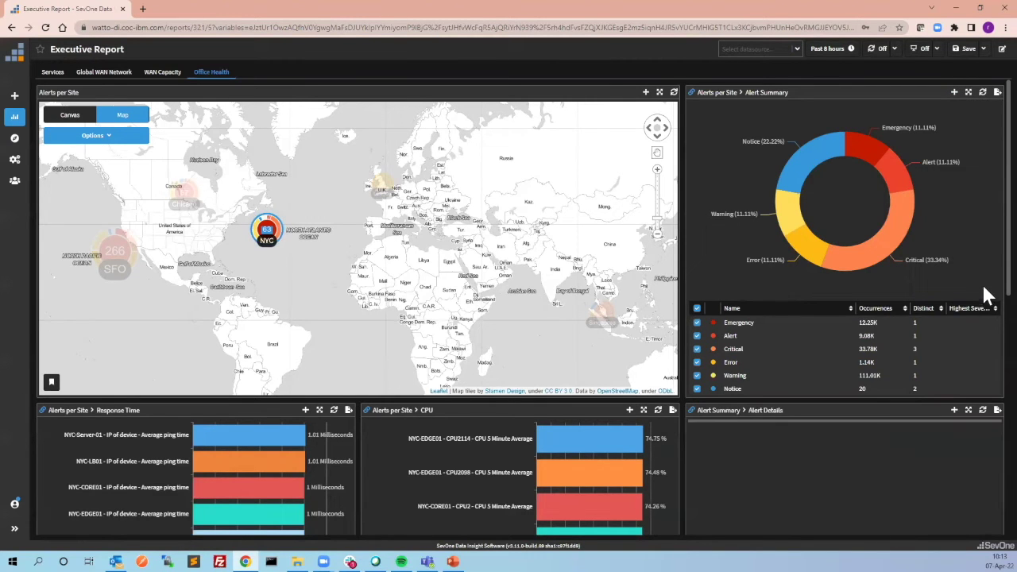
scroll(983, 307, down, 3)
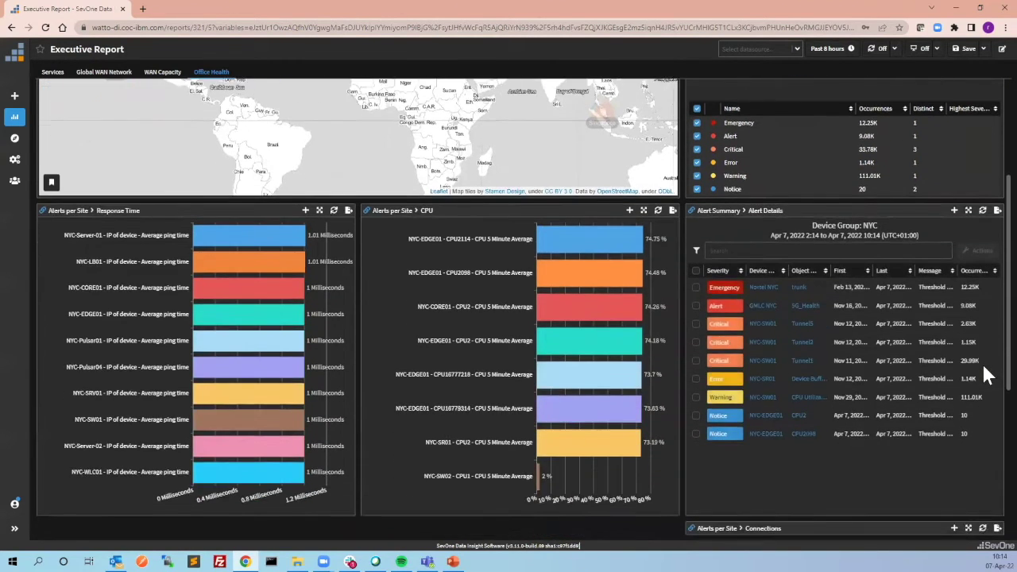
click(935, 291)
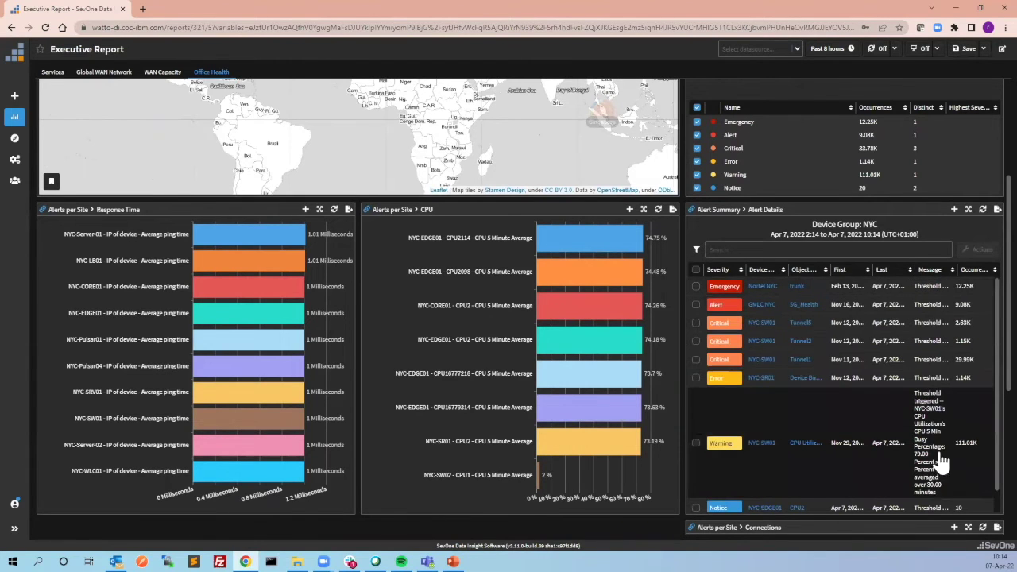
scroll(960, 230, up, 3)
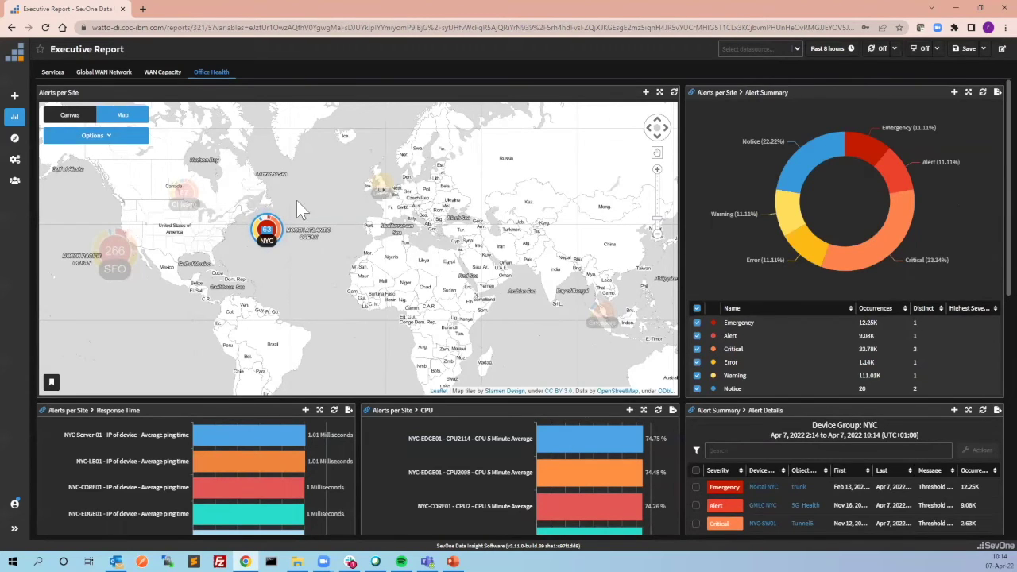
Step: Switch the Executive Report to the Services tab, on the way back to the Global WAN Network map
click(53, 73)
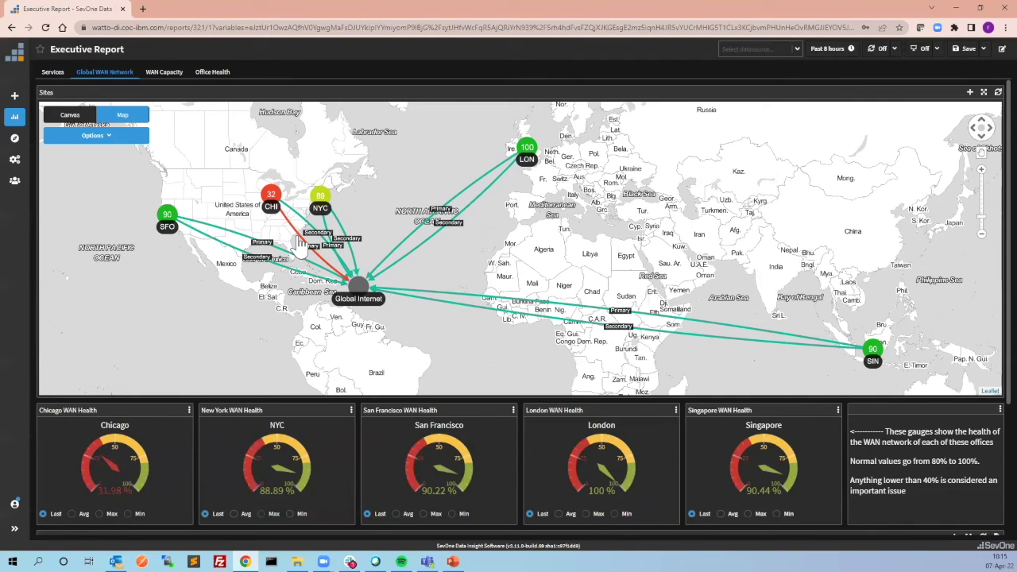
Step: Return to the Services tab showing health scores 93–98 and six services at 100.00% availability
click(55, 72)
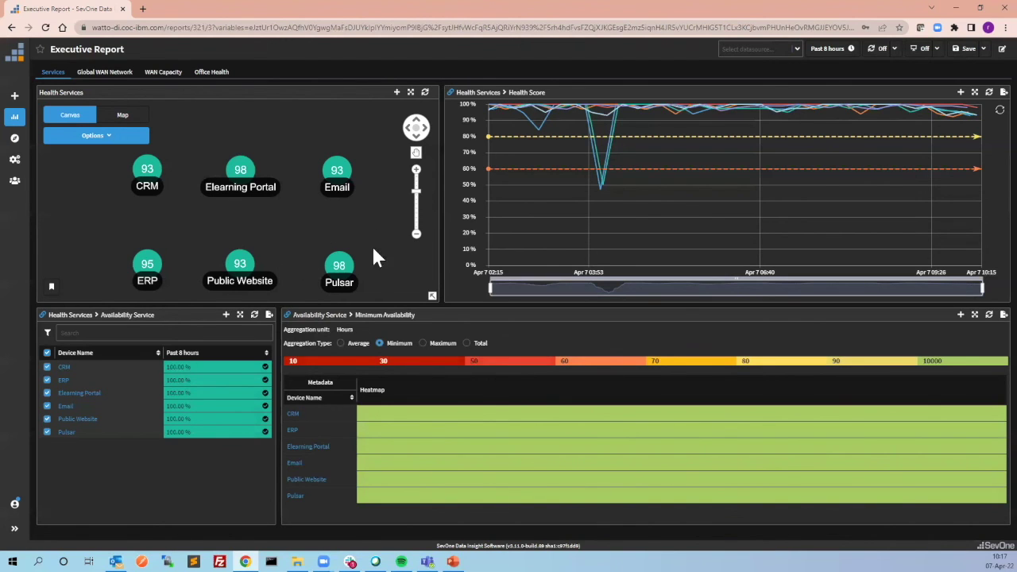
Step: Switch the Executive Report to the Global WAN Network tab
click(104, 73)
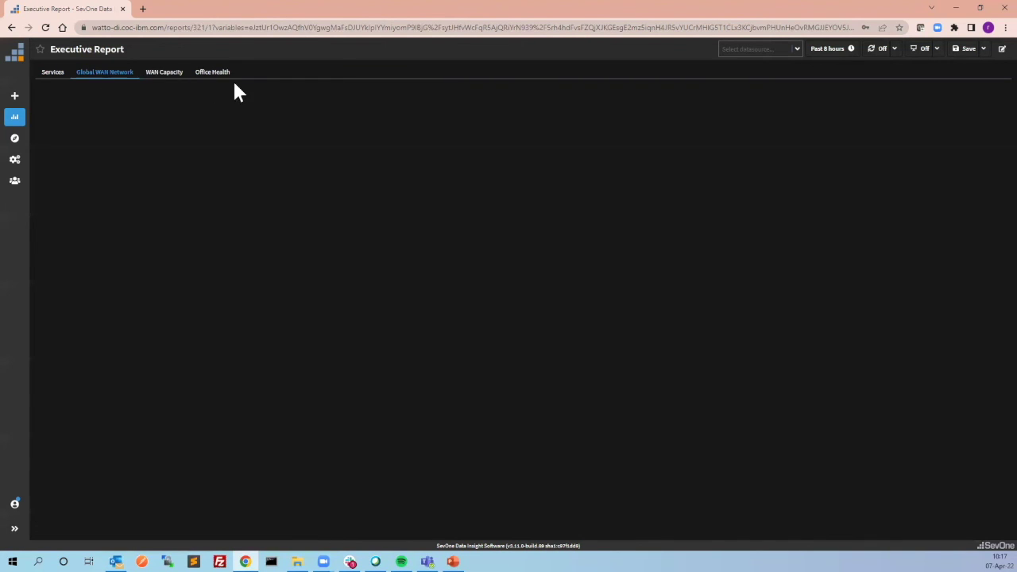